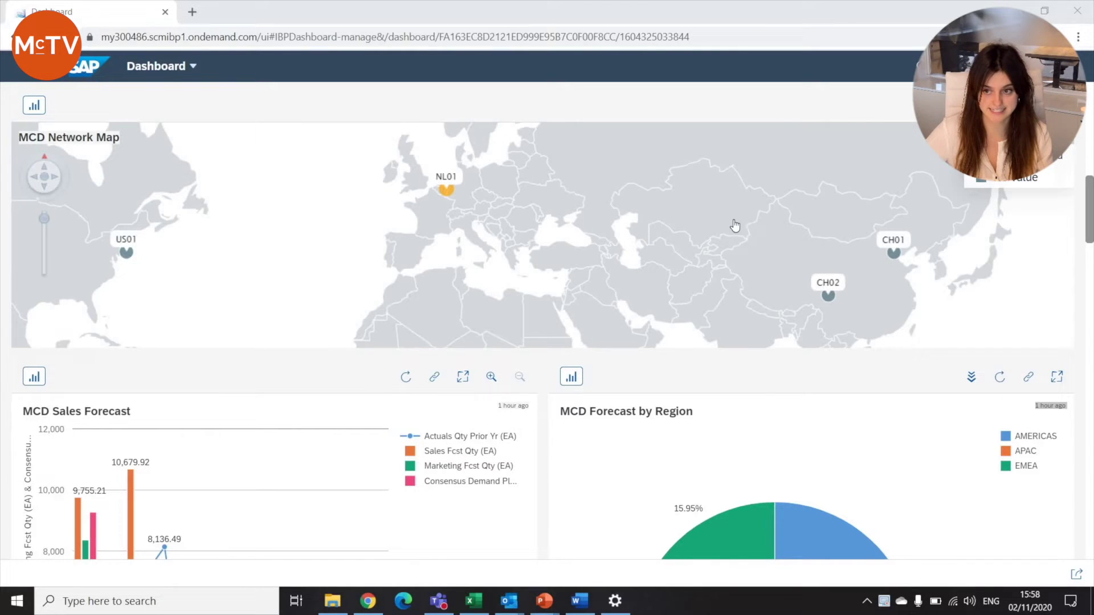
Check the MCD Capacity Overview heatmap (CH01 at 120, CH02 idle) and switch to the SUP100 workbook
drag(1090, 205, 1090, 248)
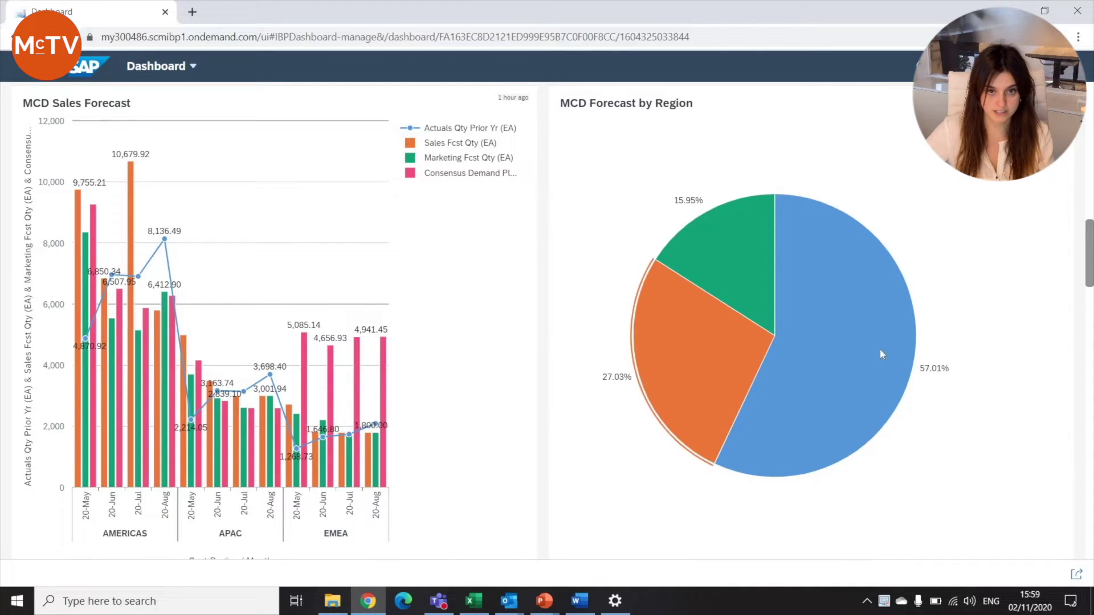
scroll(1090, 267, down, 9)
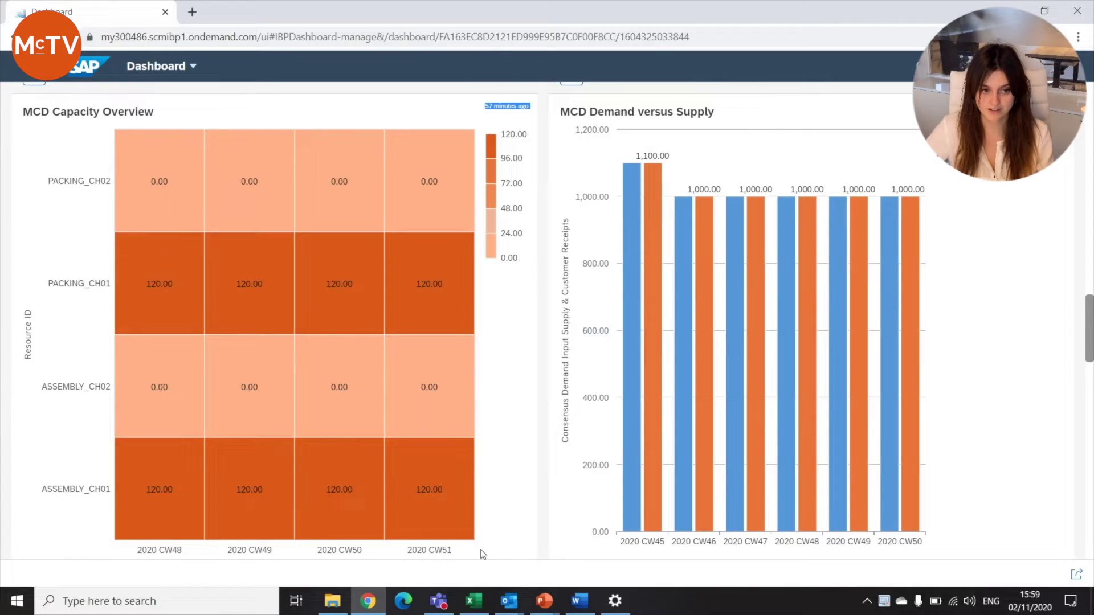
click(478, 607)
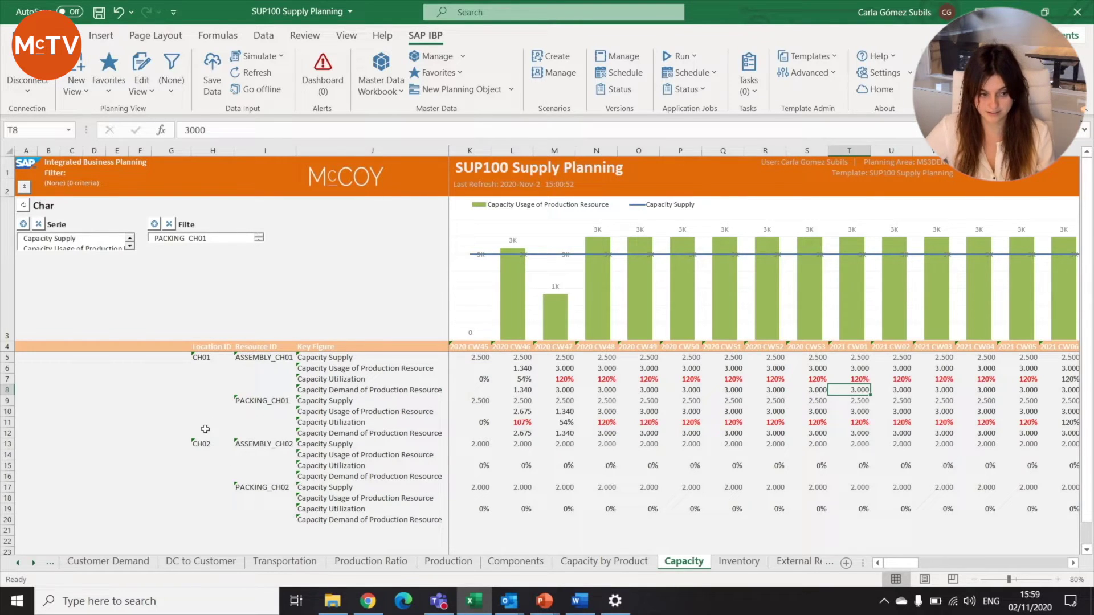
On the Production Ratio sheet, enter 0,8 for CH01 and 0,2 for CH02 in 2020 CW45
click(394, 562)
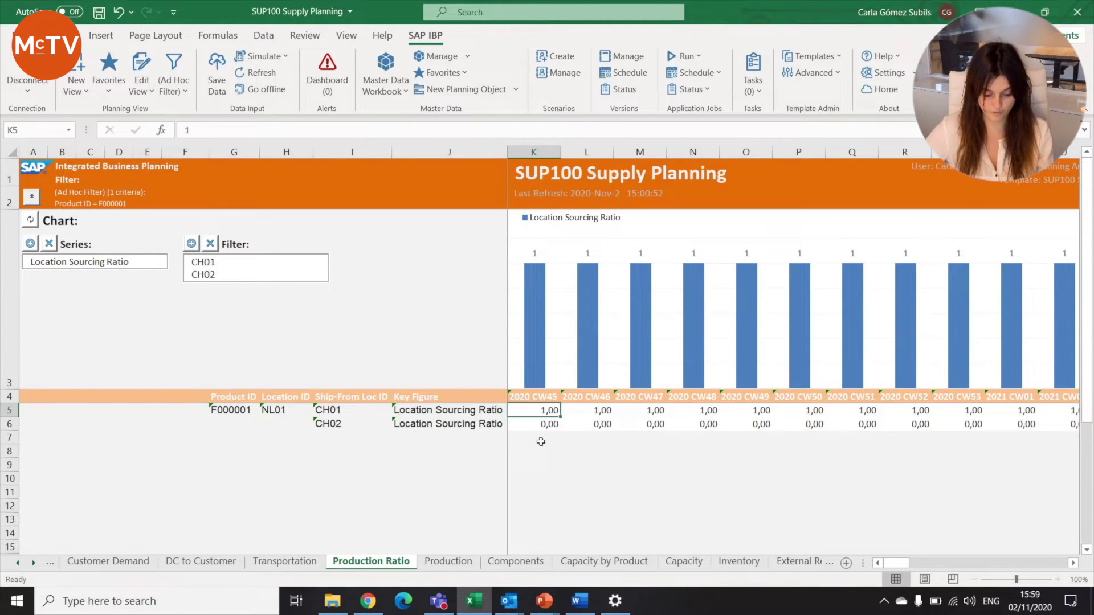
text(0,8)
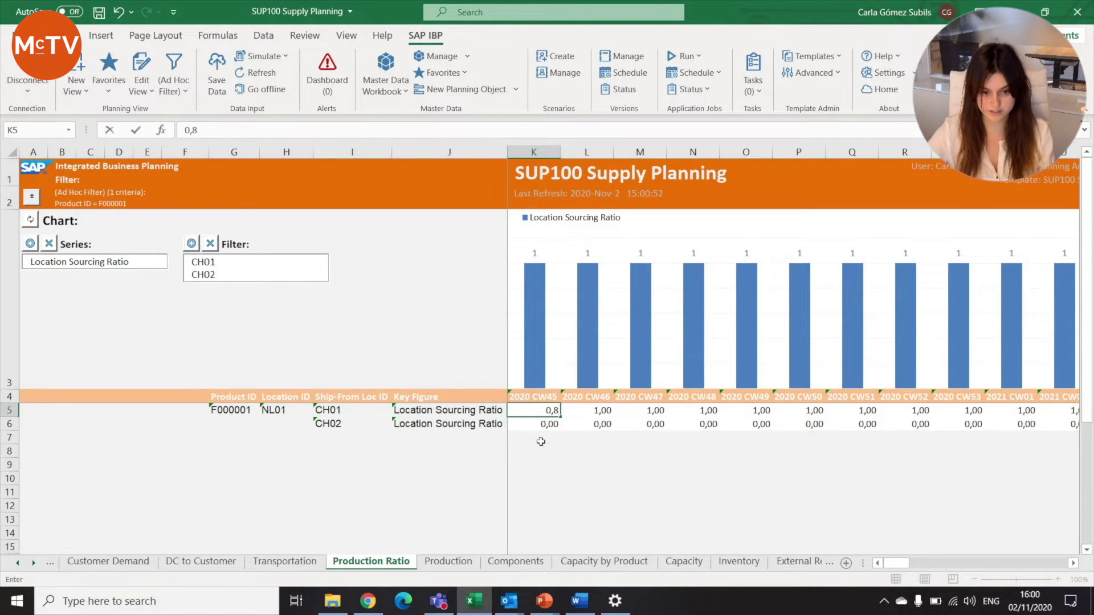
key(Return)
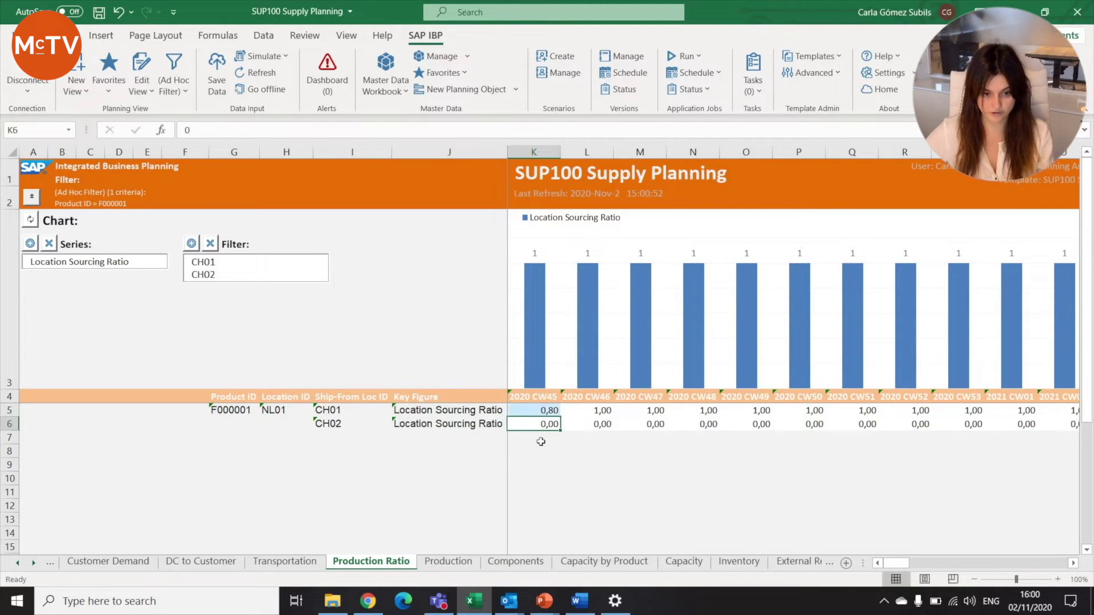
text(0,2)
key(Return)
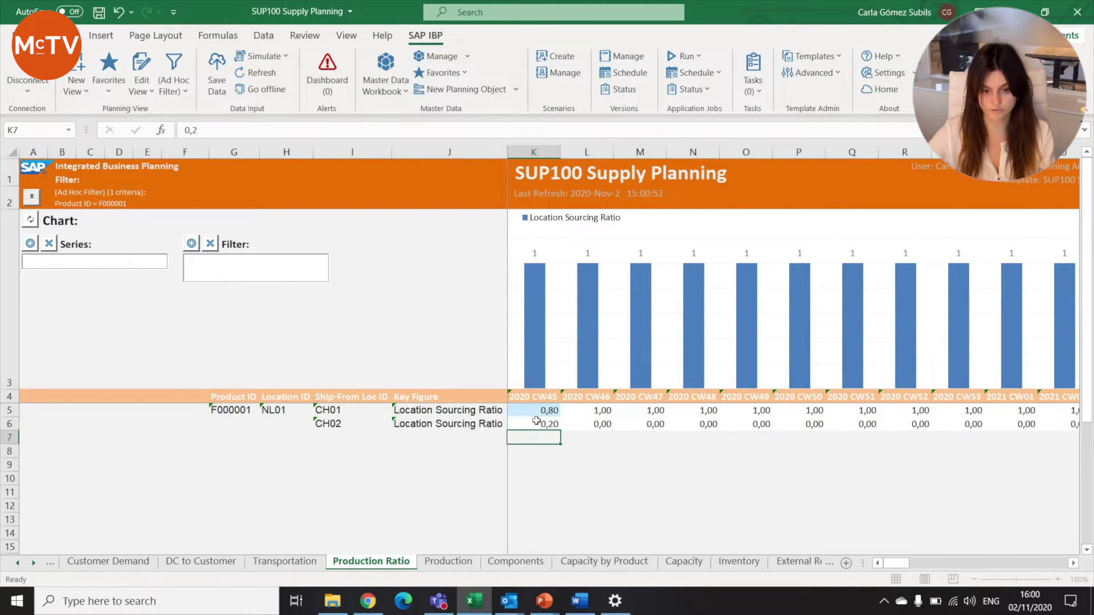
Fill all remaining CH01 weeks with the 0,80 ratio
drag(547, 412, 547, 424)
key(ctrl+c)
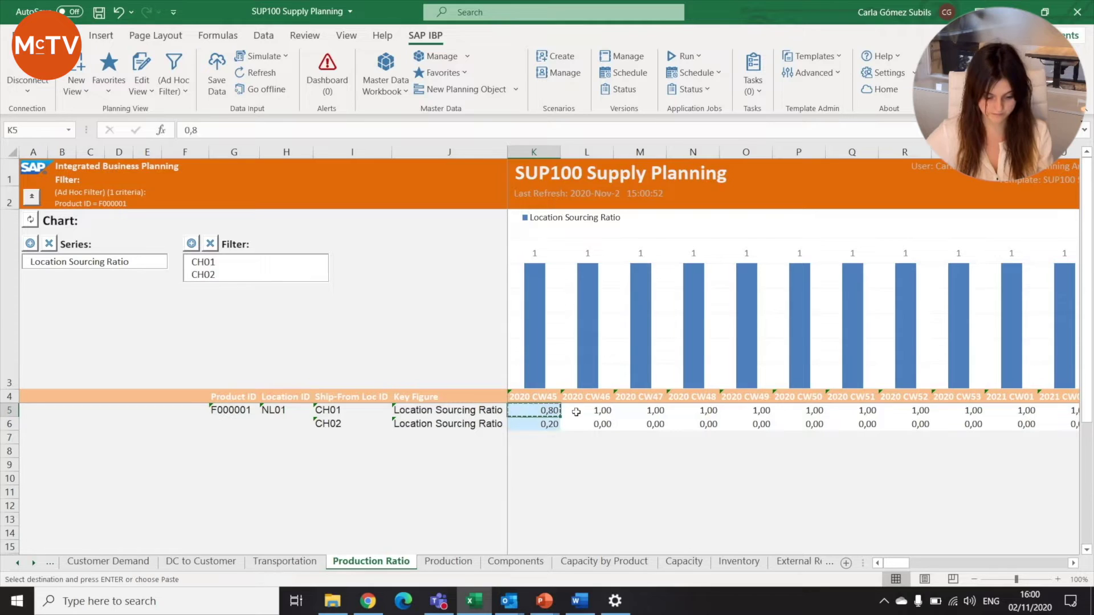
key(Right)
key(ctrl+shift+Right)
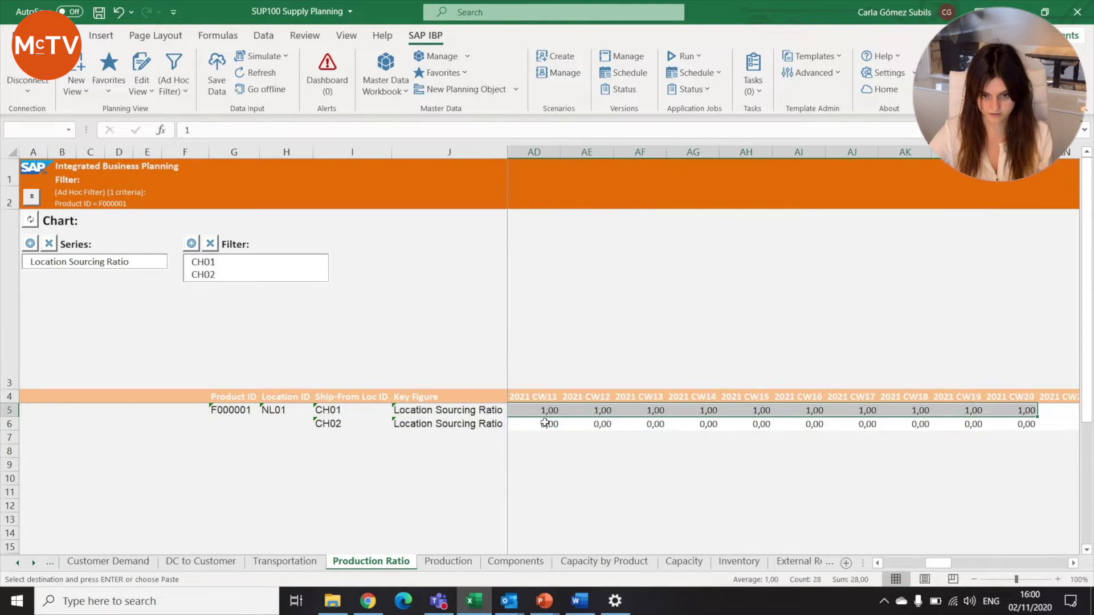
key(ctrl+v)
drag(938, 563, 896, 563)
Fill all remaining CH02 weeks with 0,20 and start saving the changed ratios
click(534, 424)
key(ctrl+c)
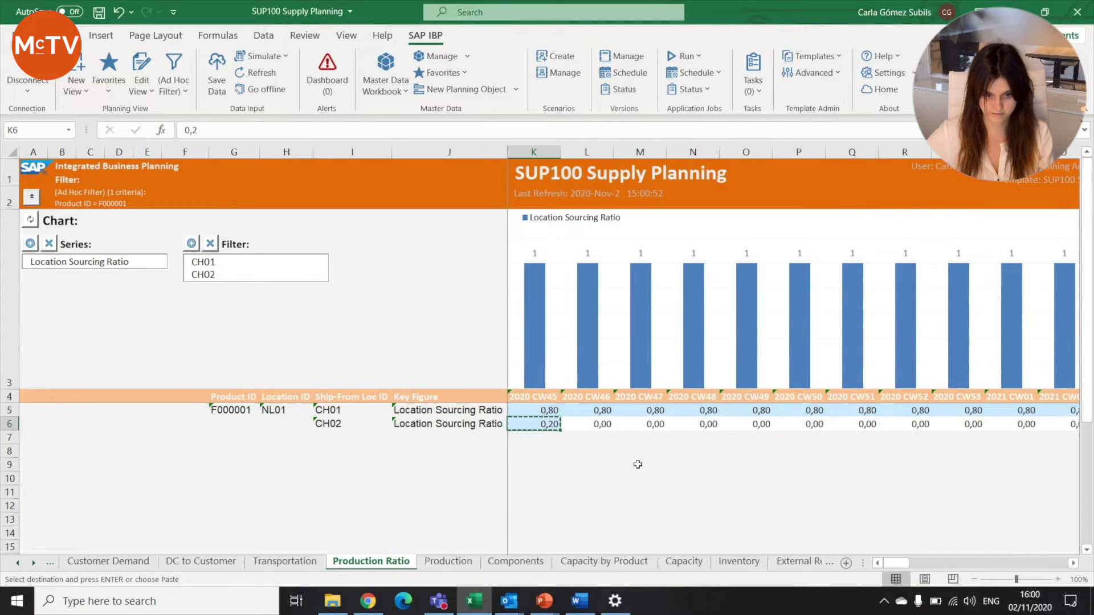
click(600, 425)
key(ctrl+v)
click(620, 424)
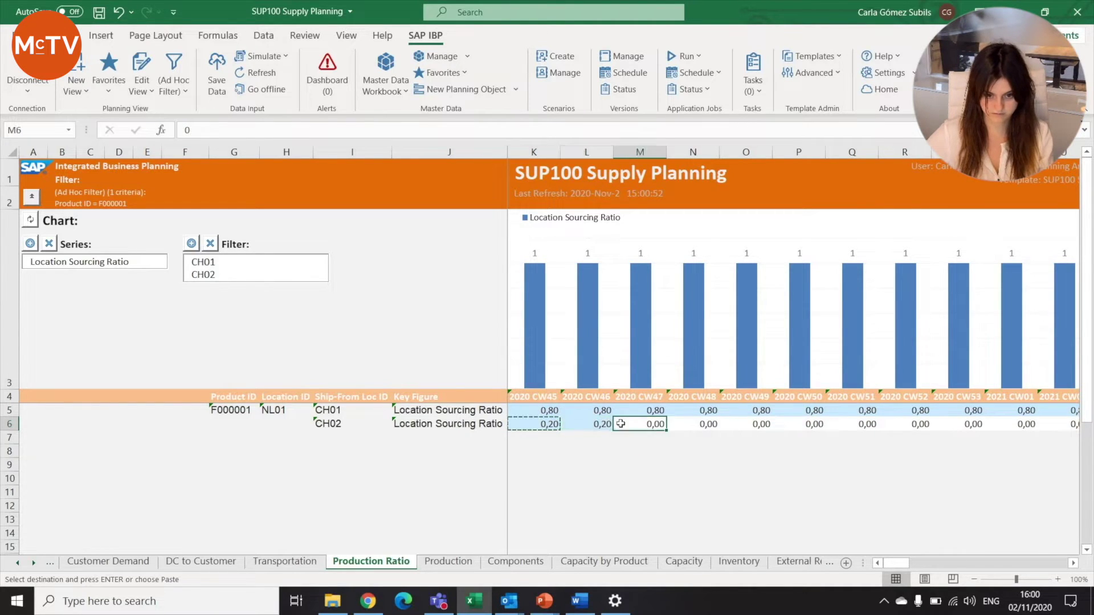
key(ctrl+shift+Right)
key(ctrl+v)
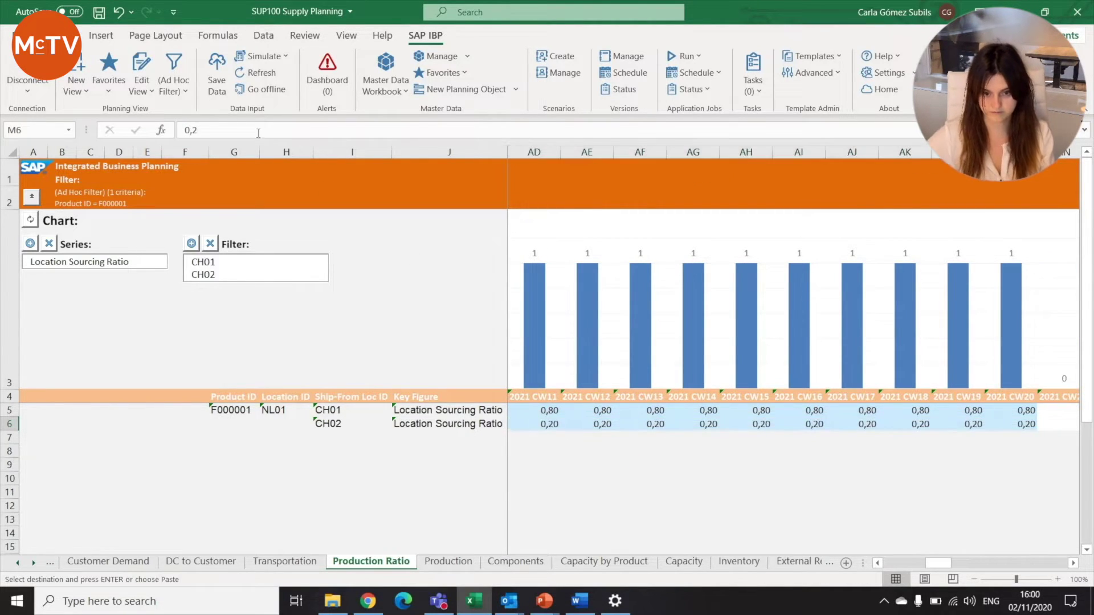
click(216, 85)
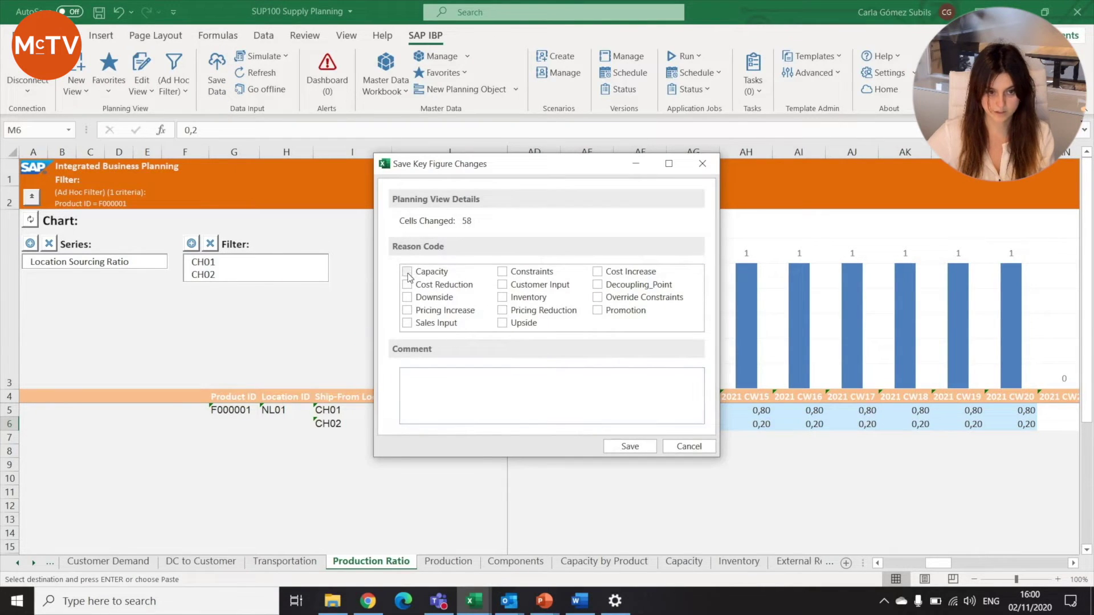
Save the 0,80/0,20 ratio changes with reason code Capacity, then view the Capacity sheet
click(425, 273)
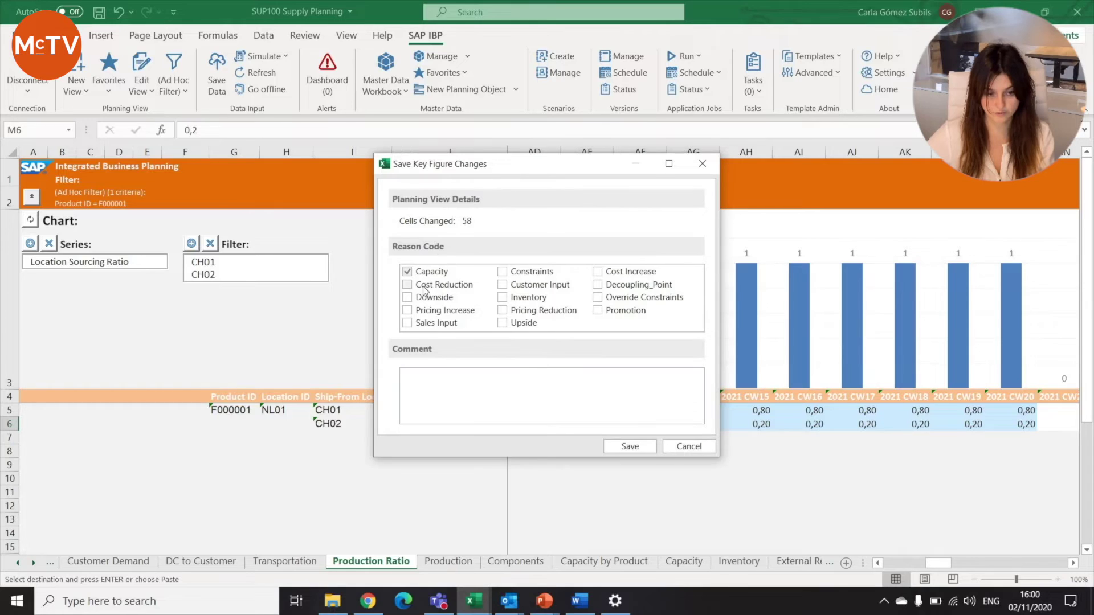
click(632, 448)
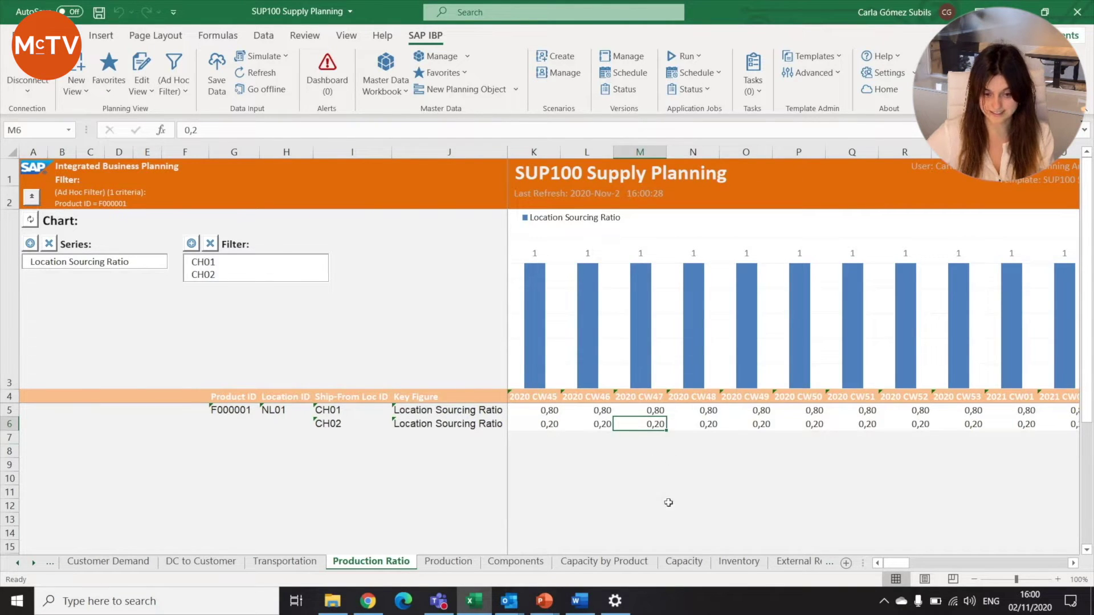
click(684, 562)
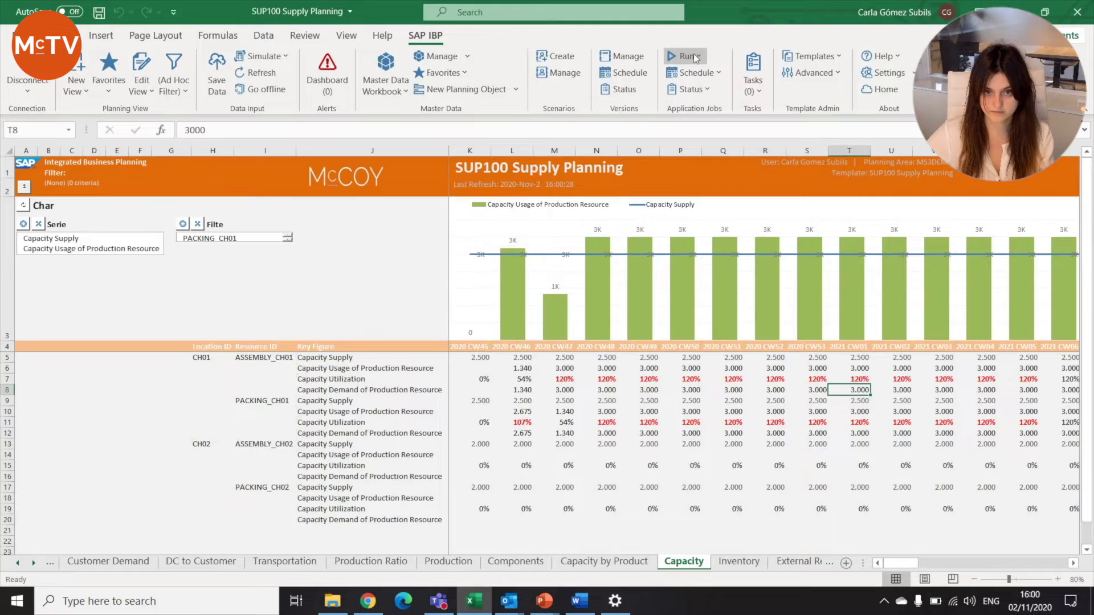
Run the Supply Planning Heuristic (Unconstrained Week) operator on Base Version and acknowledge the scheduled job
click(695, 58)
click(716, 180)
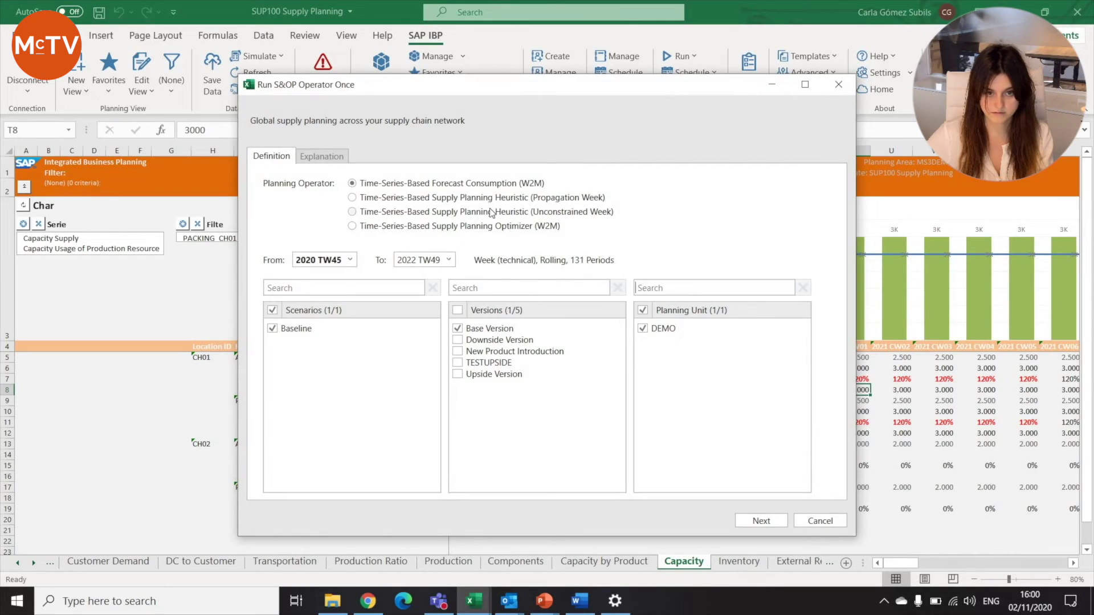
click(490, 213)
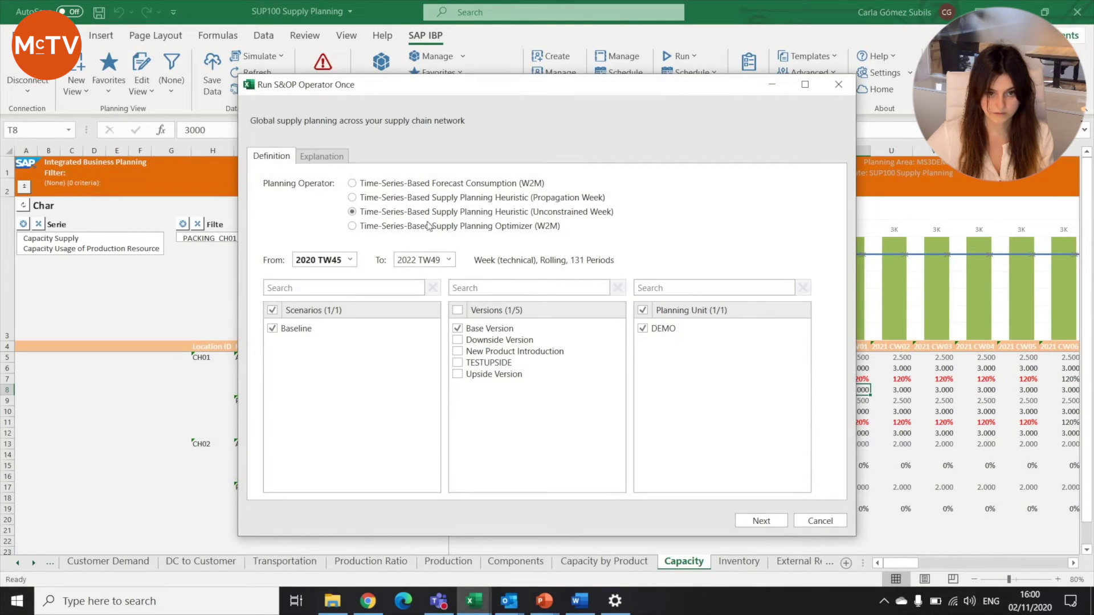
click(760, 521)
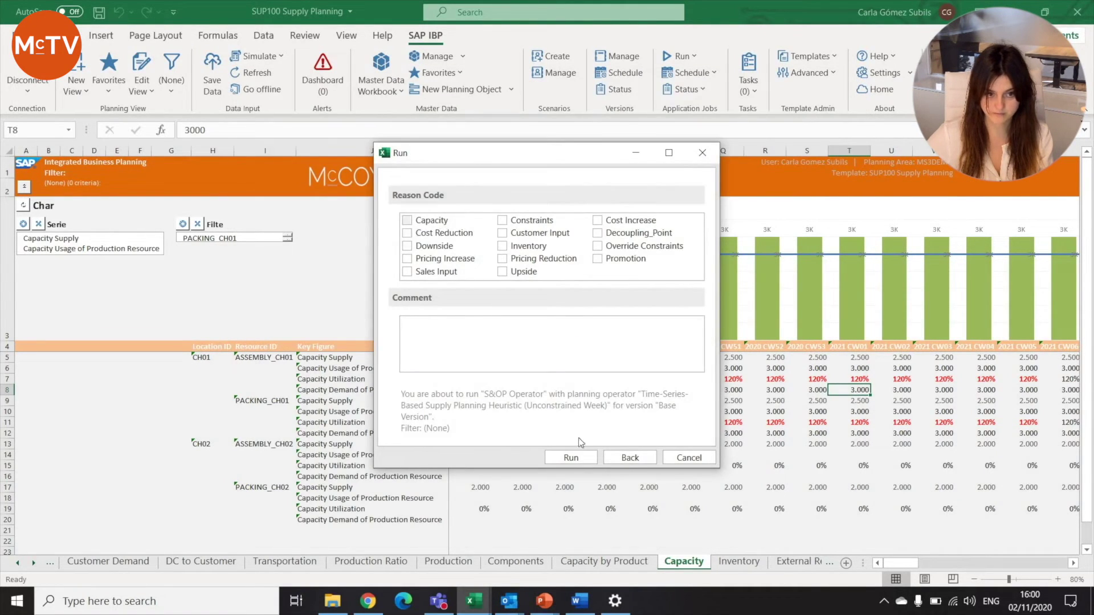
click(571, 458)
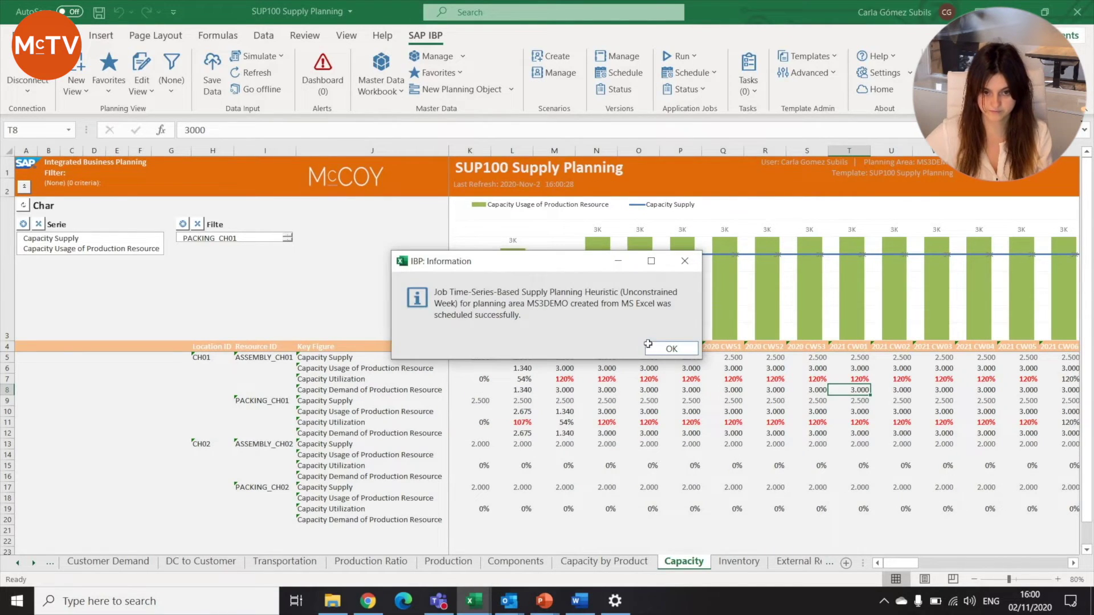
click(647, 346)
click(699, 90)
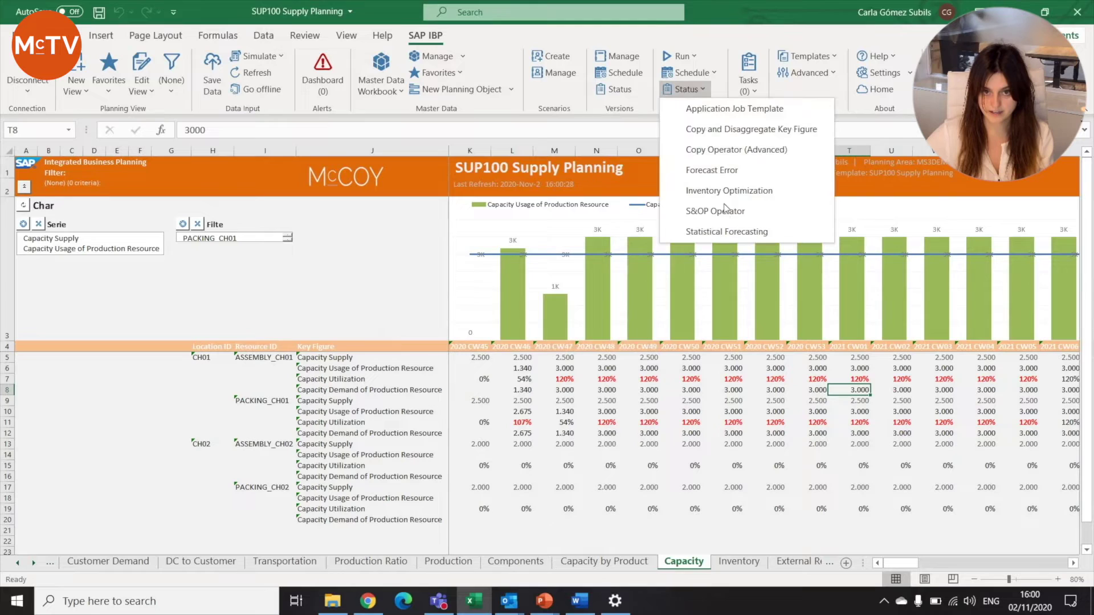
Refresh the S&OP Operator job status until the heuristic run shows Finished, then close it
click(725, 210)
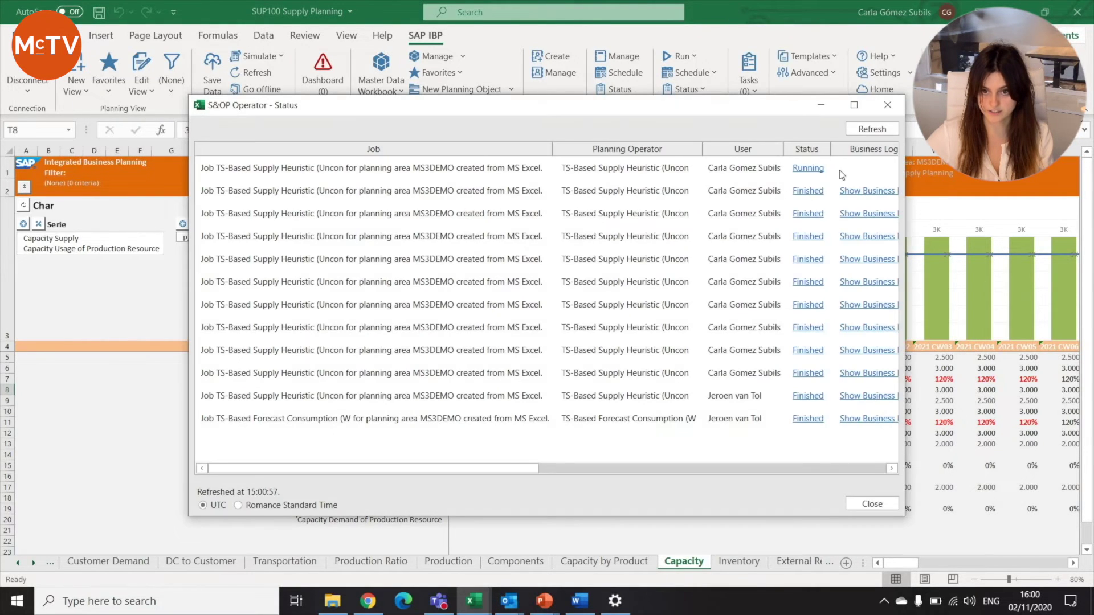
click(879, 131)
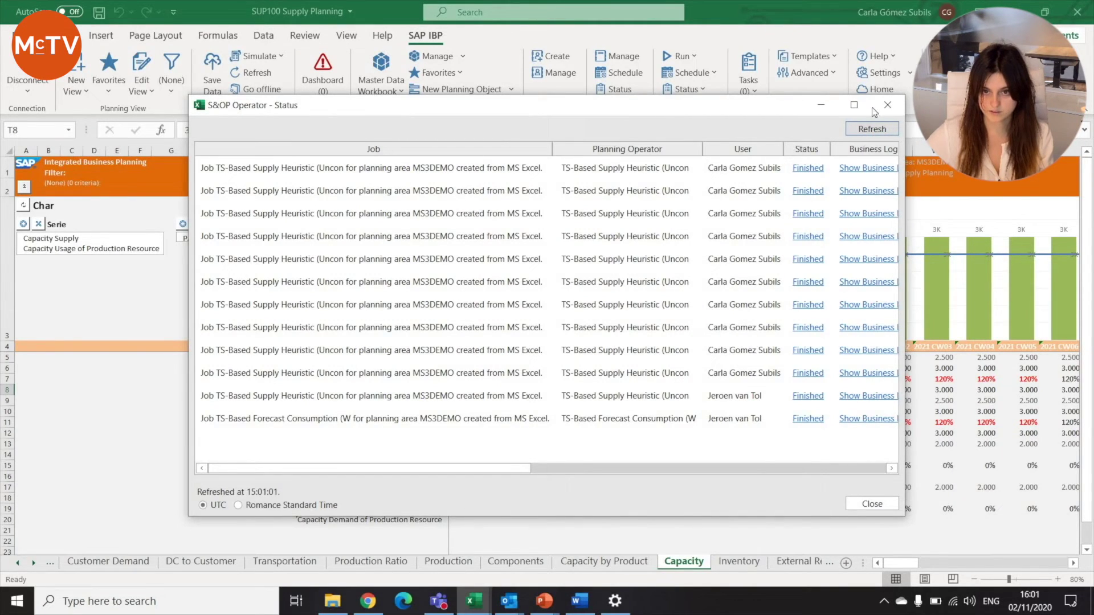
click(888, 106)
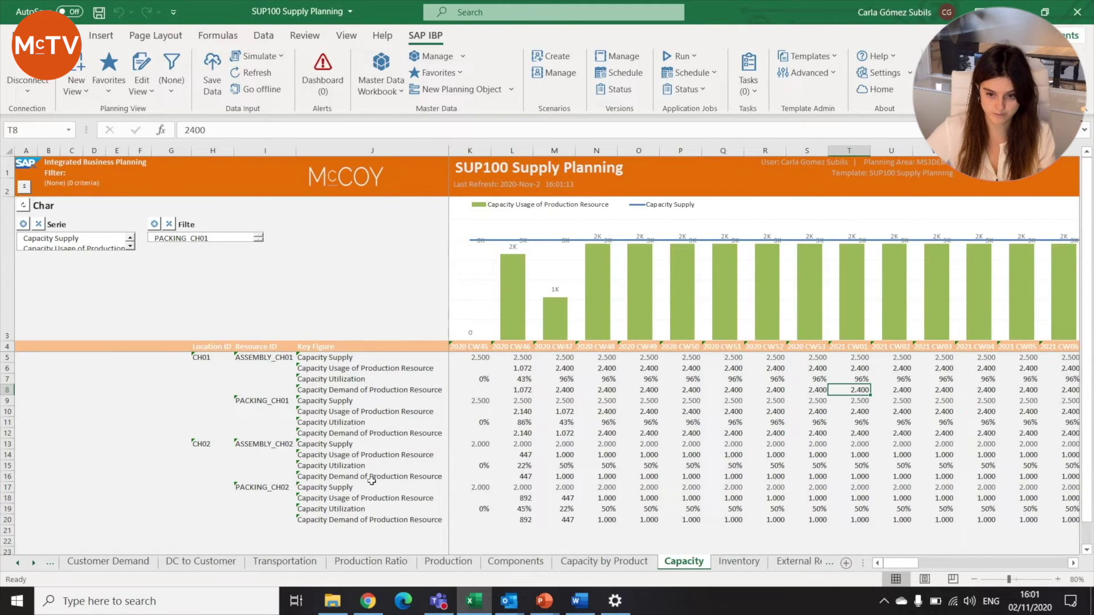
Review the Customer Demand, DC to Customer and Transportation sheets, ending on the Inventory sheet
click(117, 564)
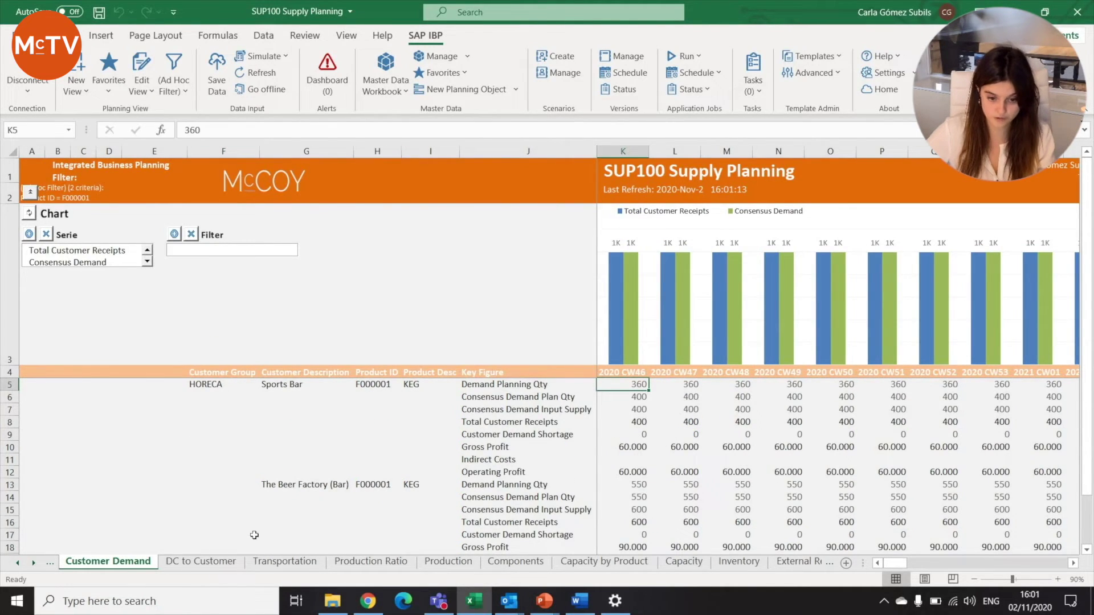
click(209, 563)
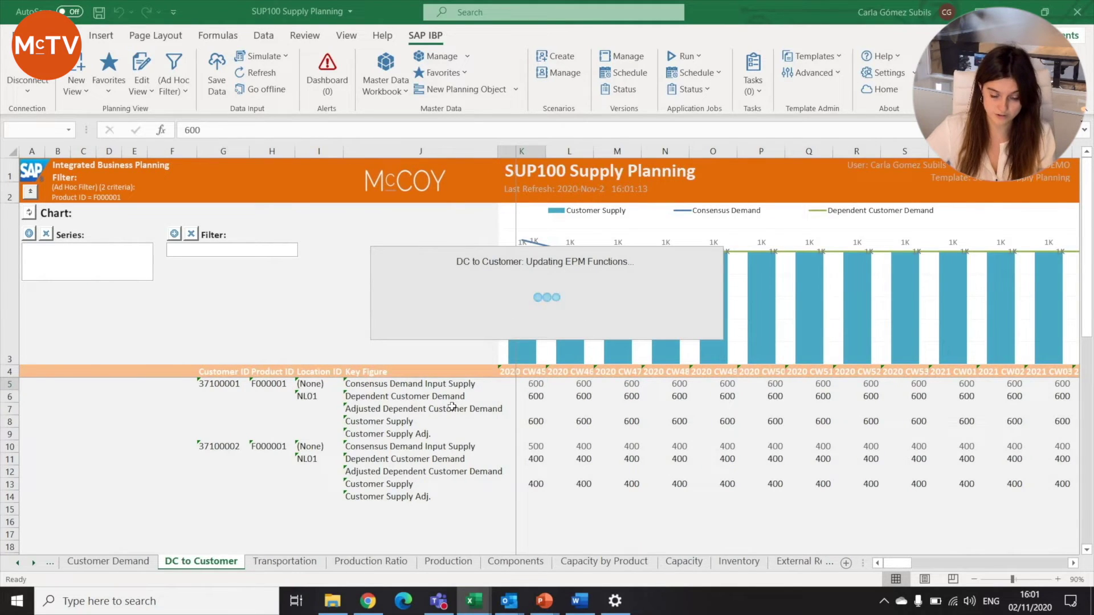
click(307, 564)
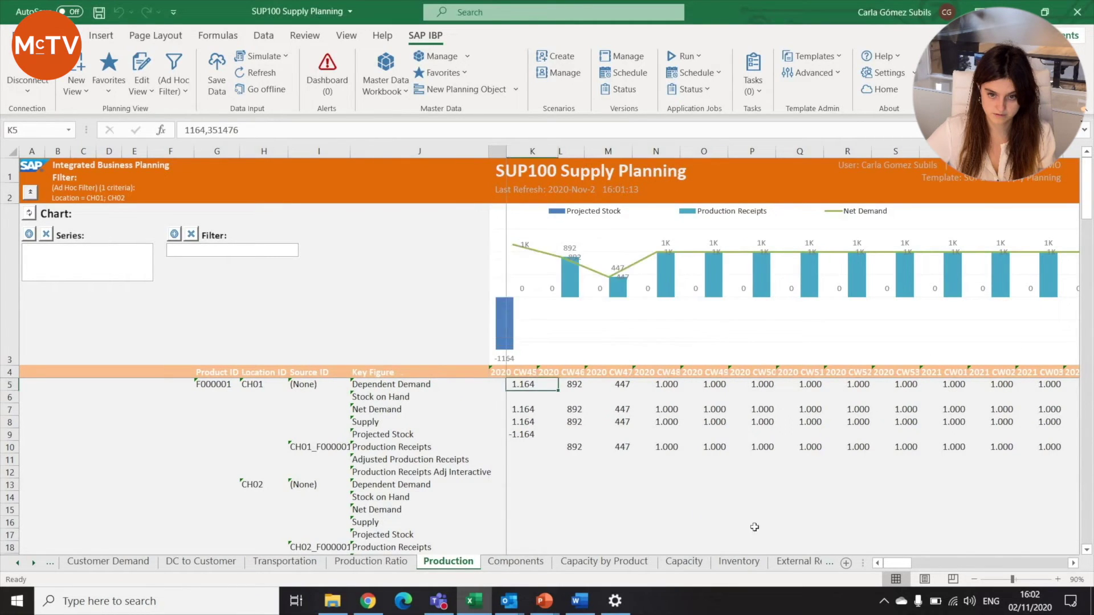
click(739, 561)
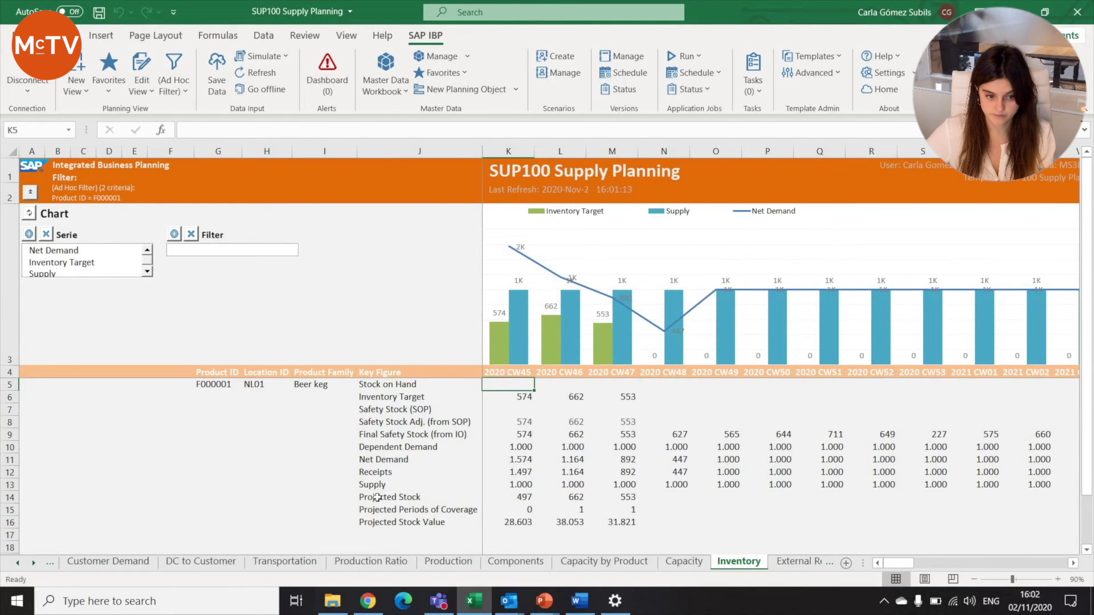
Refresh the dashboard's MCD Capacity Overview heatmap to show CH01 at 96.00 and CH02 at 50.00
mouse_move(368, 605)
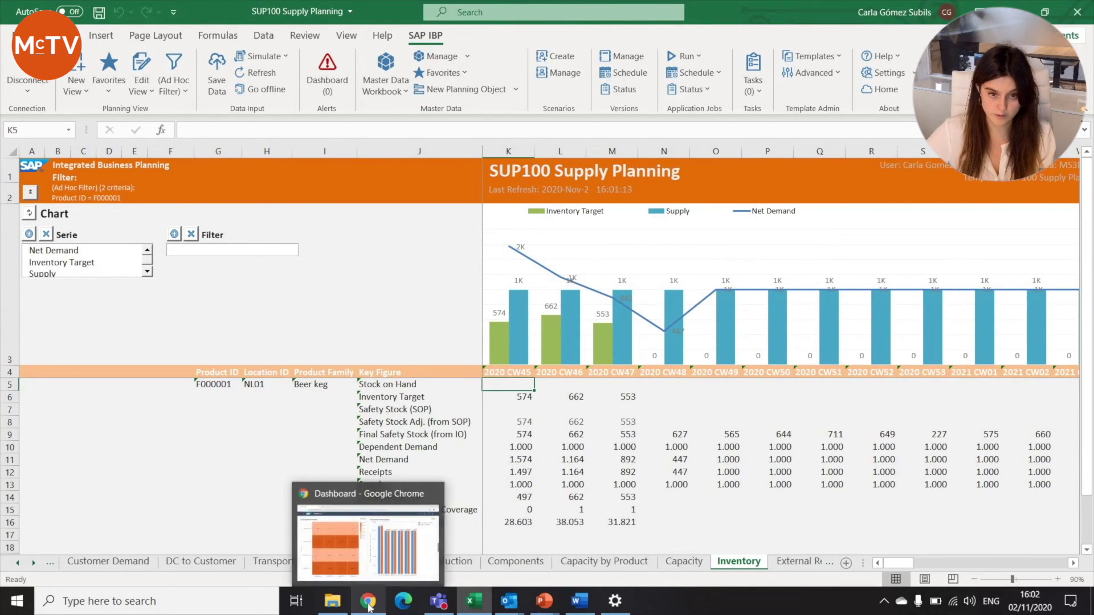
click(370, 536)
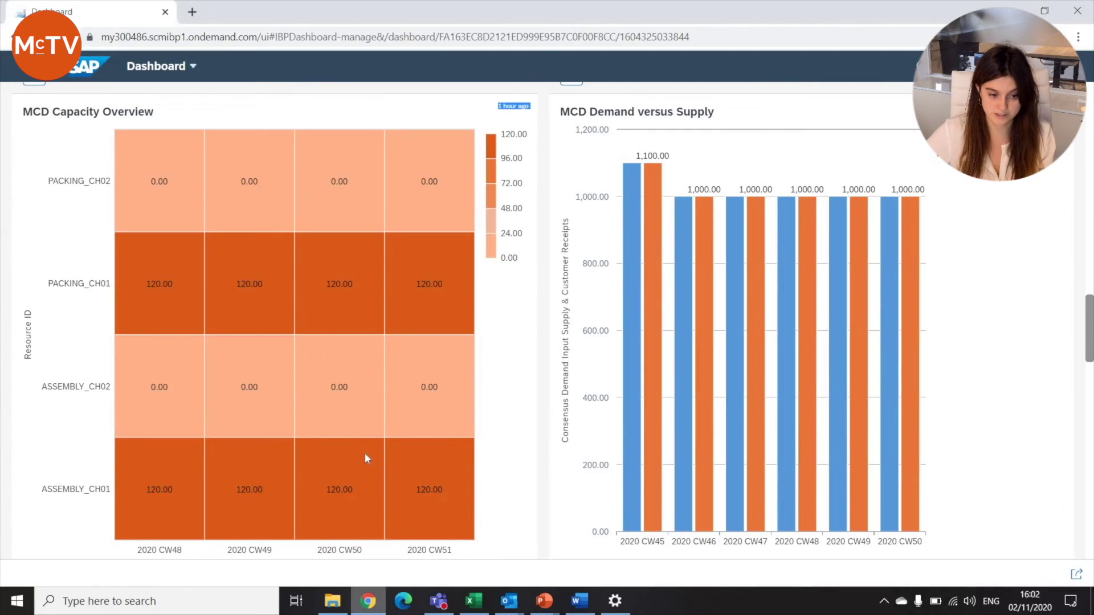
scroll(456, 152, up, 1)
click(463, 150)
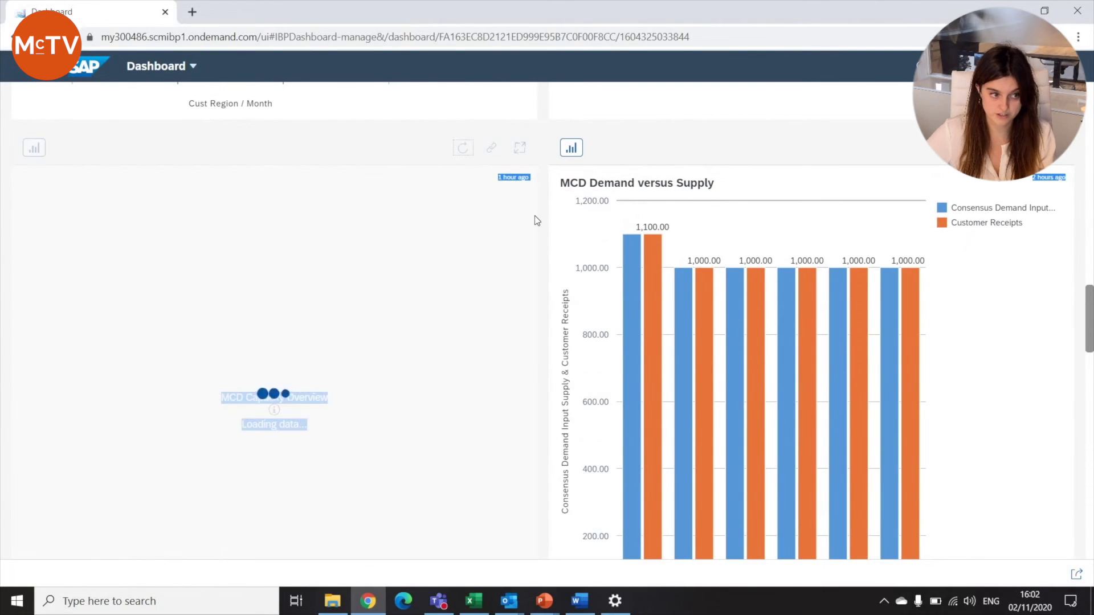
scroll(132, 296, down, 1)
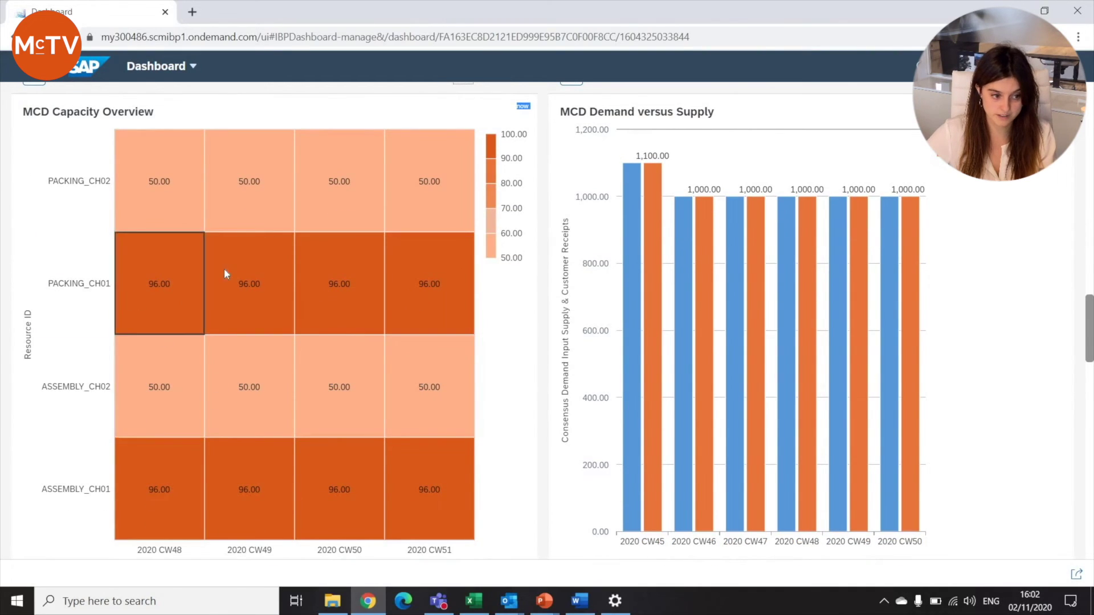